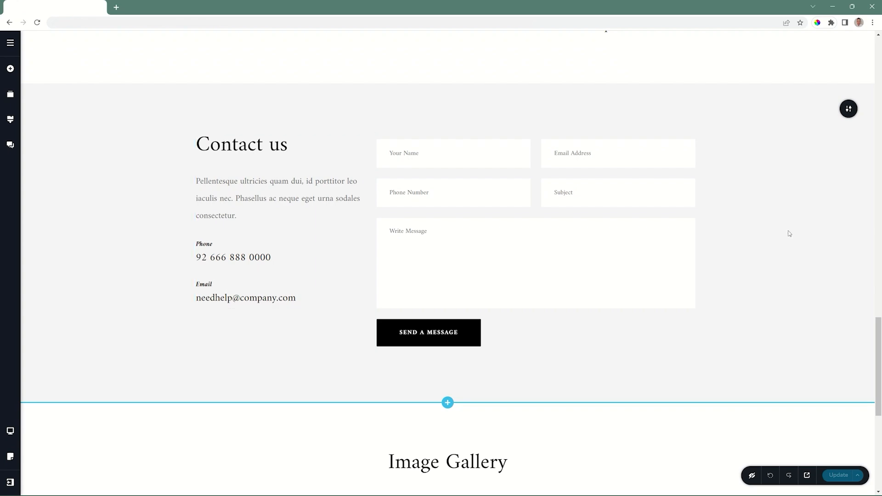
# Step: Make the Contact us block global and close its display conditions dialog
pyautogui.click(848, 113)
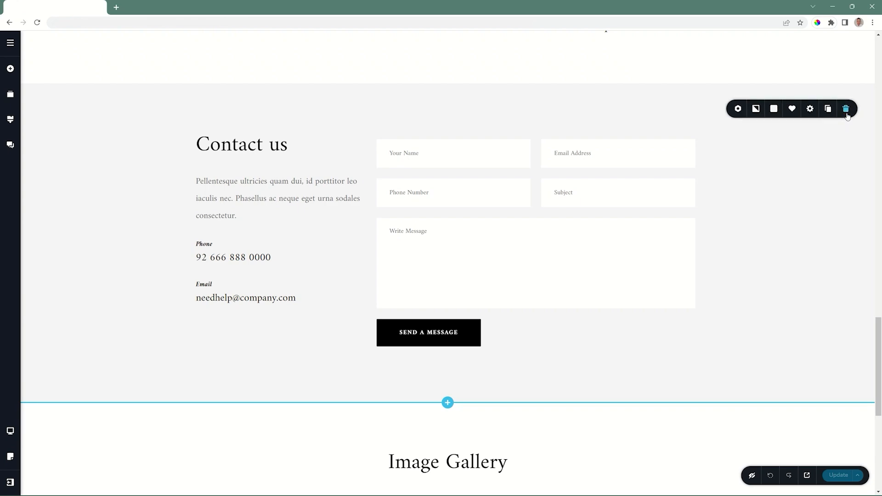
pyautogui.click(738, 108)
pyautogui.click(776, 137)
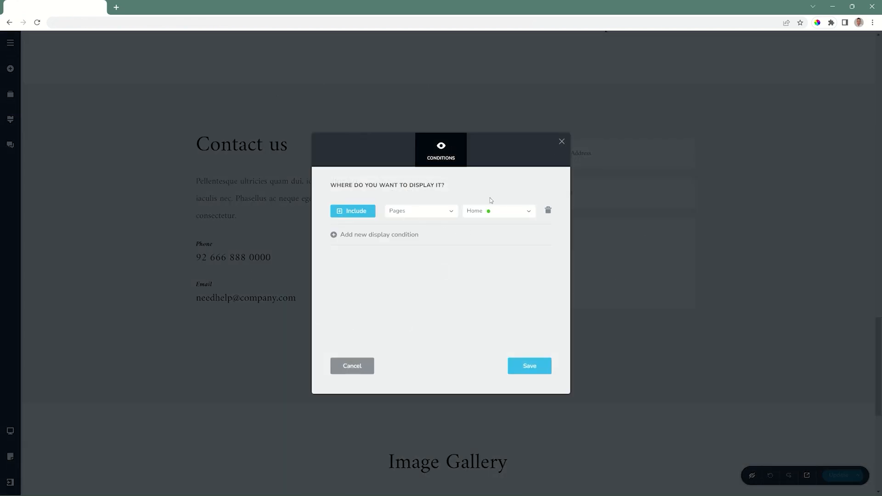
pyautogui.click(562, 141)
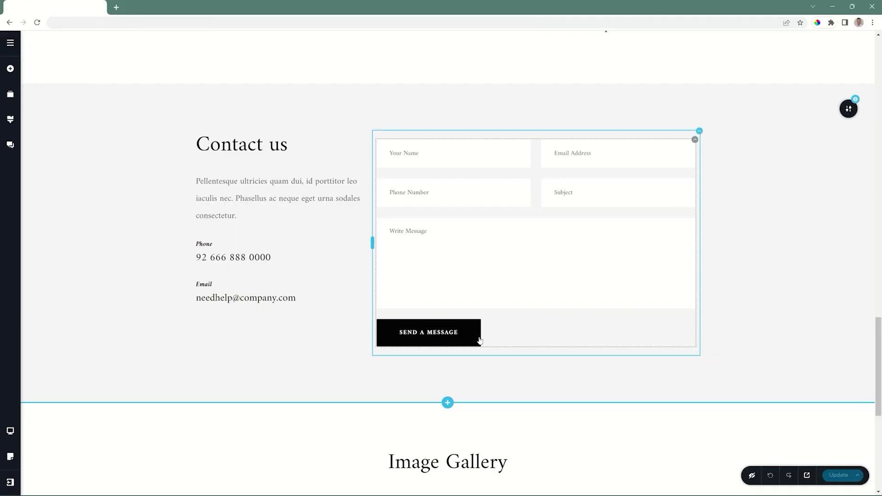
# Step: View the saved global blocks in the block library, including the Contact us block, and close the library
pyautogui.click(448, 403)
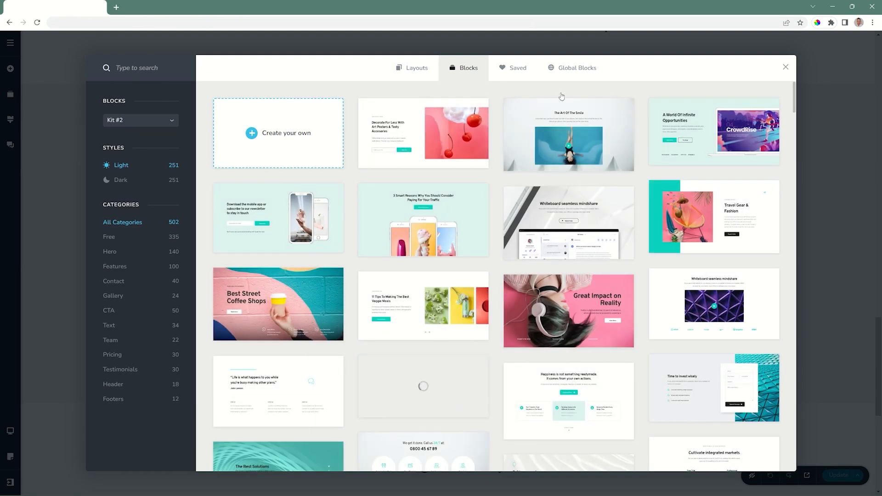
pyautogui.click(591, 71)
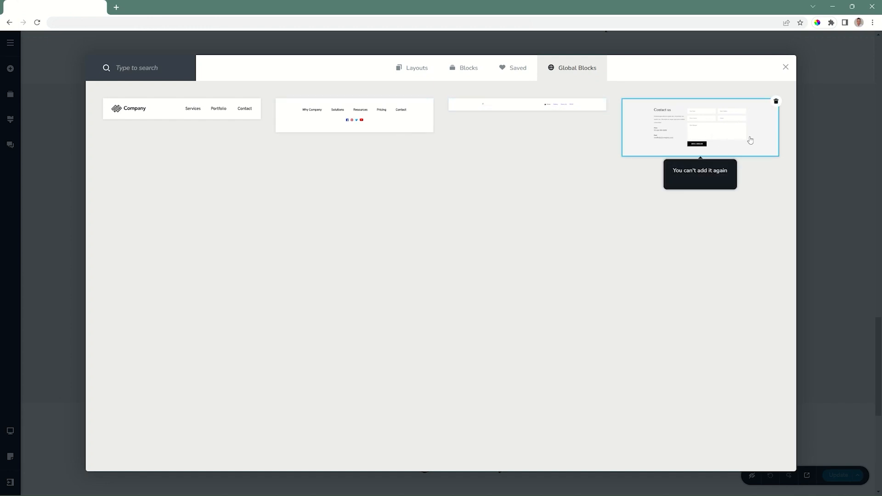
pyautogui.click(785, 68)
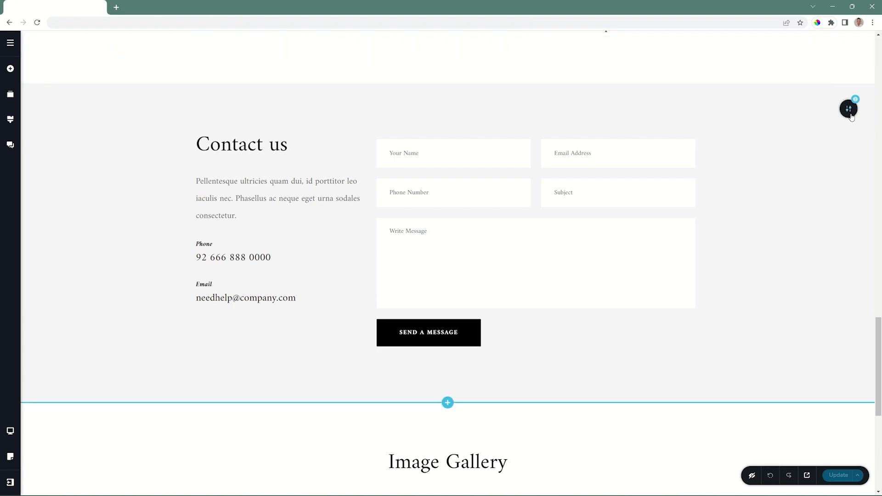
# Step: Open the global Contact us block's display conditions and view the content types available for the existing condition
pyautogui.click(756, 110)
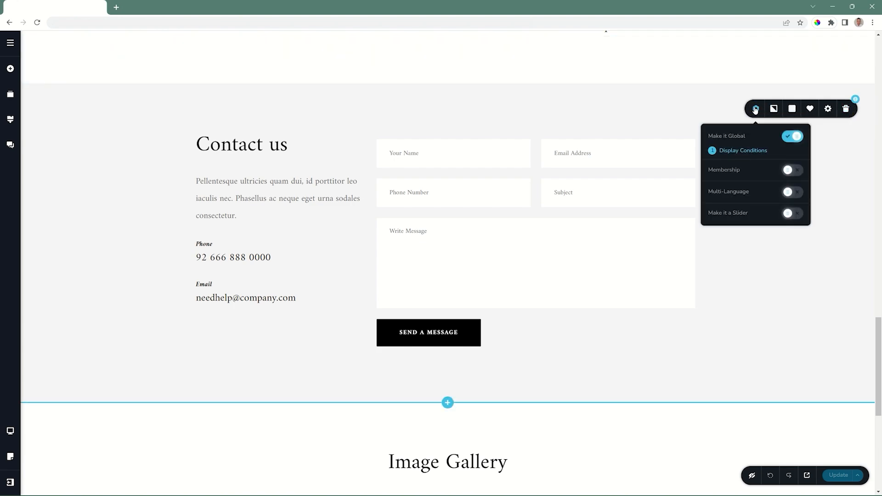
pyautogui.click(744, 152)
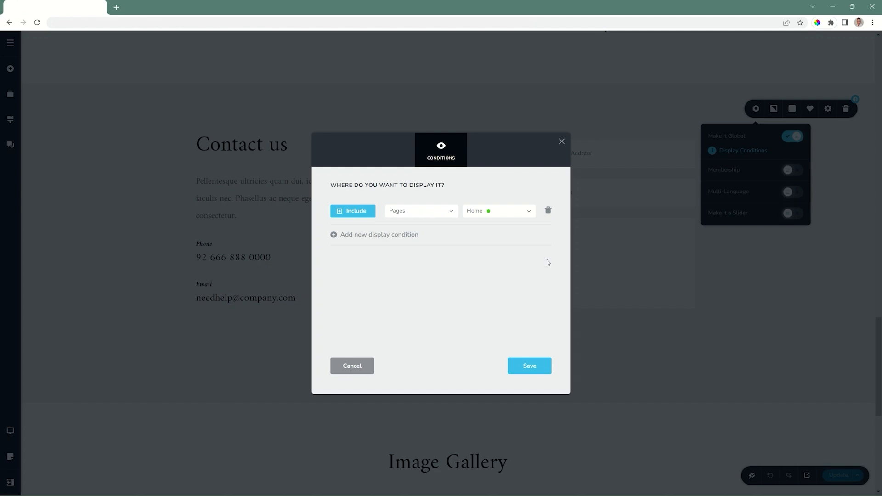
pyautogui.click(448, 214)
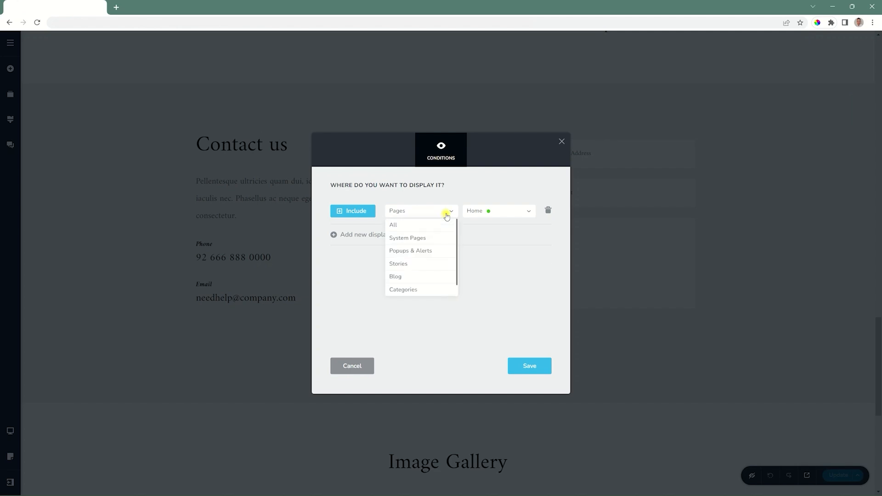
# Step: Add a second display condition that includes the About Us page
pyautogui.click(340, 234)
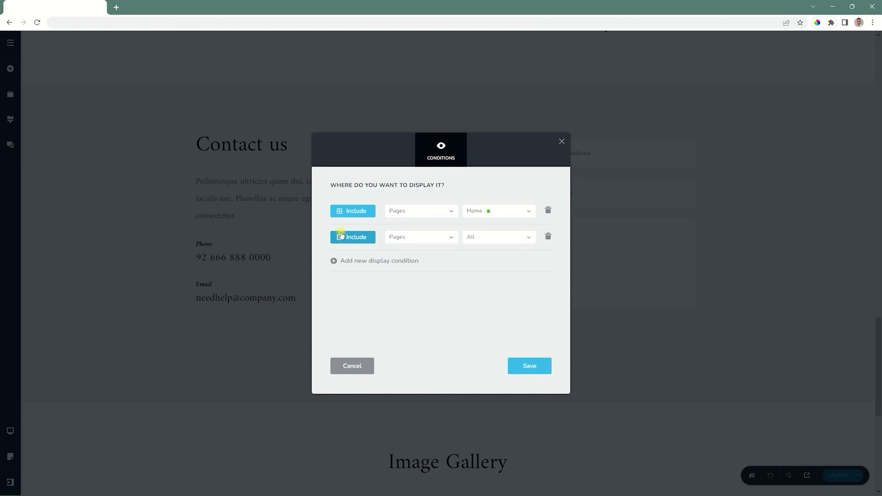
pyautogui.click(470, 237)
pyautogui.click(485, 291)
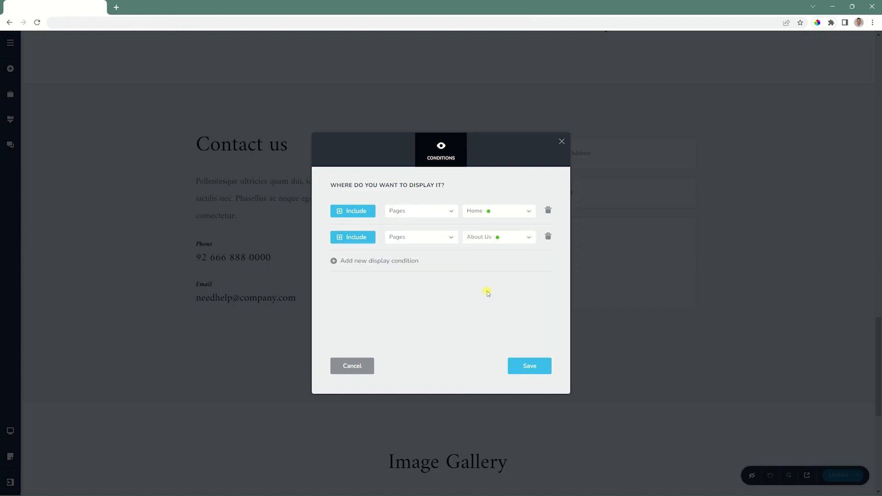
# Step: Add a third display condition that includes the Gallery page
pyautogui.click(393, 260)
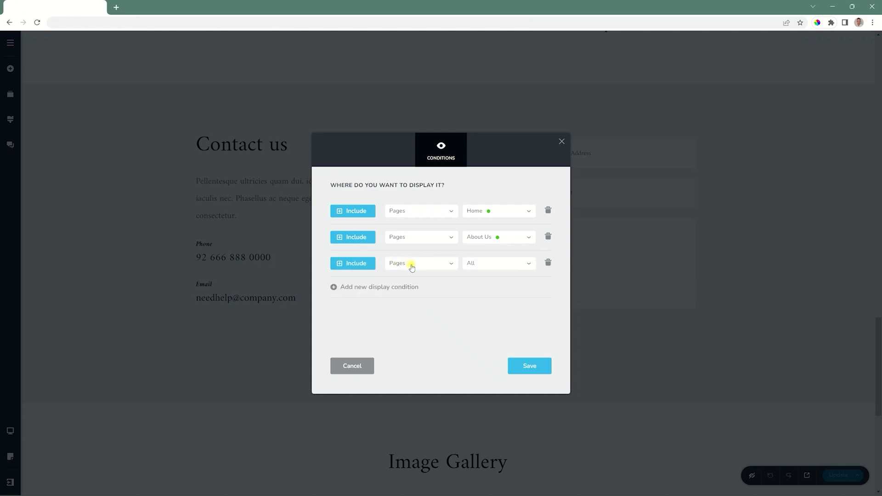
pyautogui.click(451, 268)
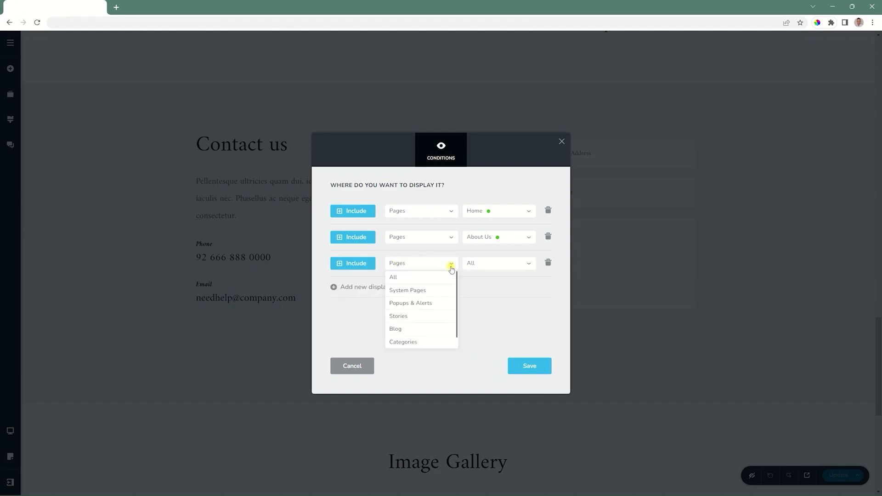
pyautogui.scroll(-1, 418, 331)
pyautogui.click(413, 342)
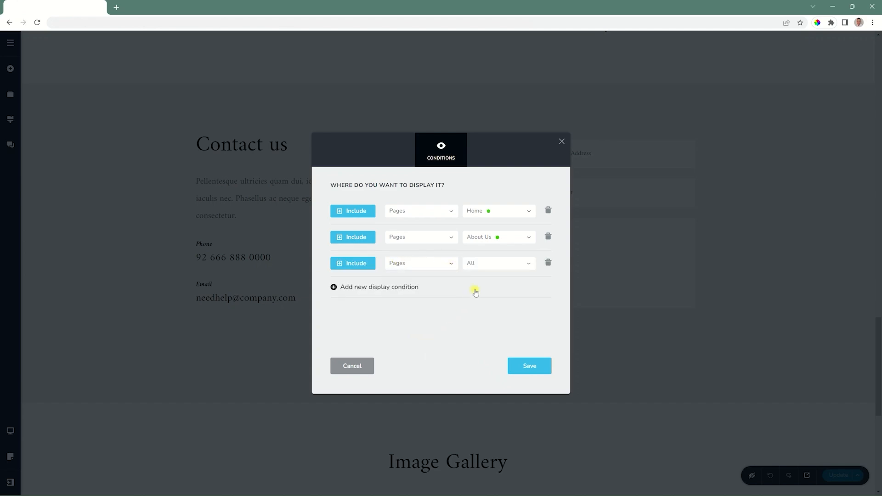
pyautogui.click(480, 266)
pyautogui.click(487, 329)
pyautogui.click(513, 266)
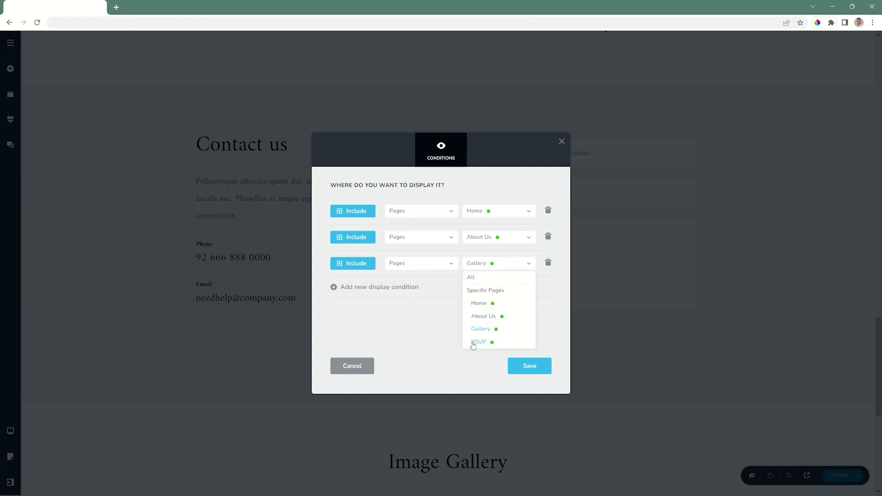
# Step: Delete the additional display conditions, keeping only the one that includes the Home page
pyautogui.click(547, 293)
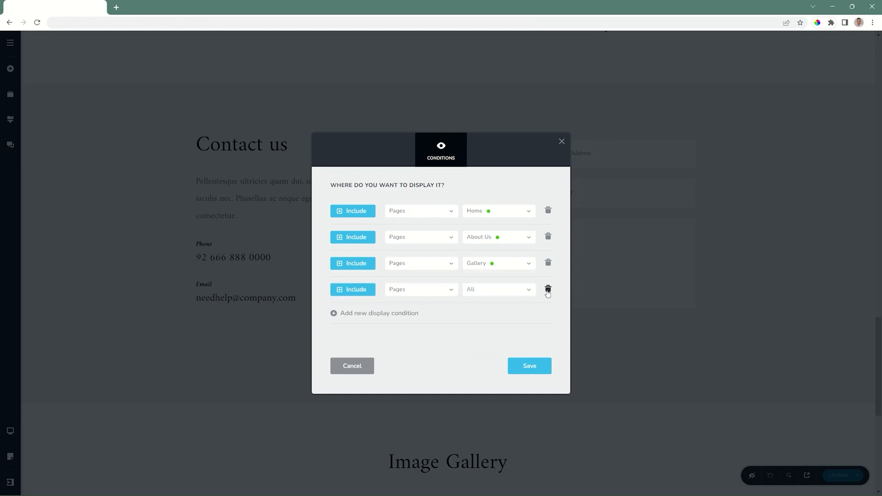
pyautogui.click(548, 290)
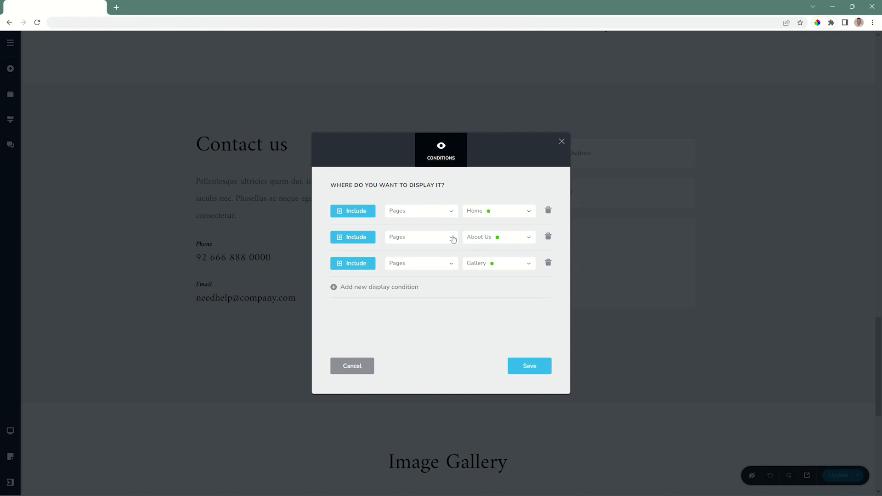
pyautogui.click(548, 262)
pyautogui.click(548, 236)
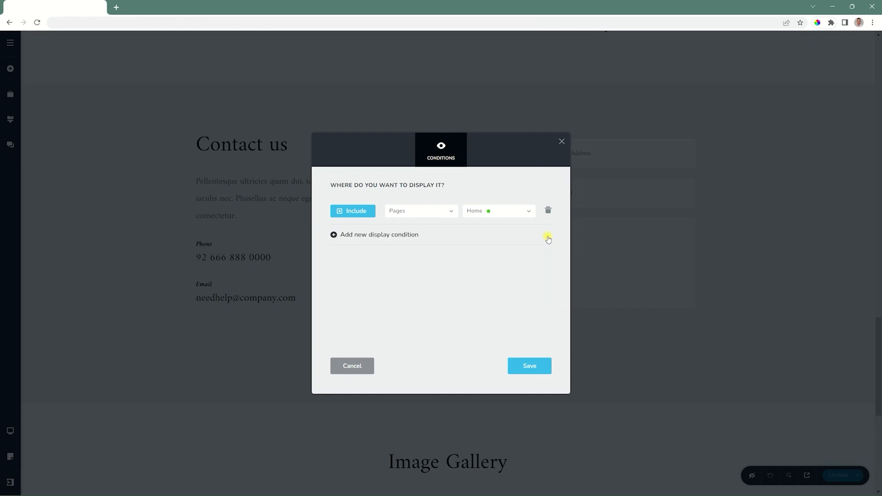
# Step: Change the Home page condition to include All, and add a second display condition set to Exclude
pyautogui.click(447, 212)
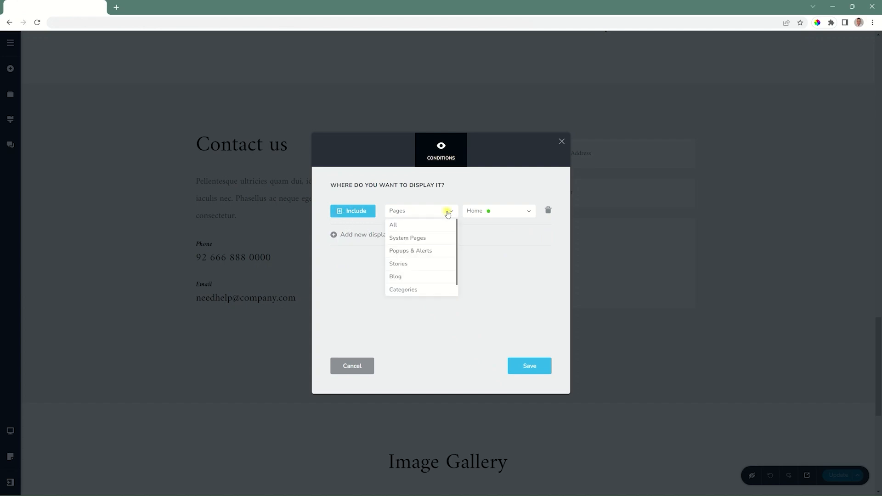
pyautogui.click(419, 226)
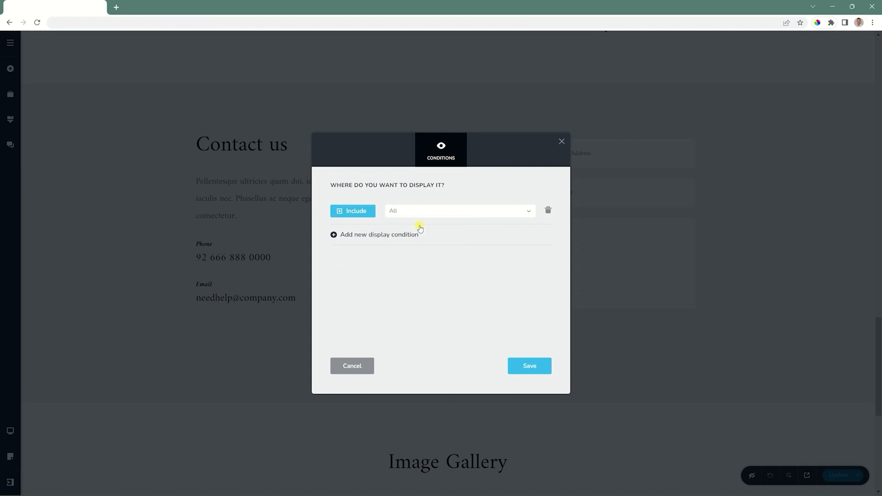
pyautogui.click(365, 235)
pyautogui.click(361, 238)
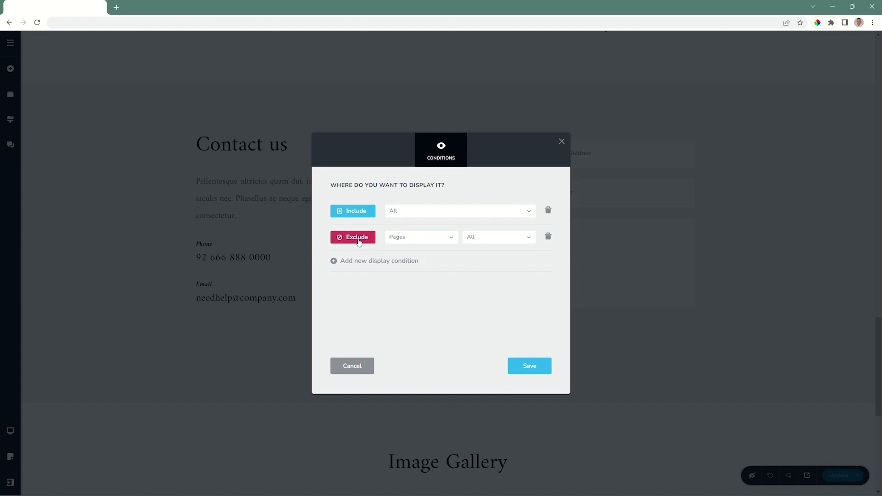
# Step: Choose the RSVP page for the Exclude condition and save the display conditions
pyautogui.click(420, 239)
pyautogui.click(449, 240)
pyautogui.click(483, 237)
pyautogui.click(480, 316)
pyautogui.click(529, 366)
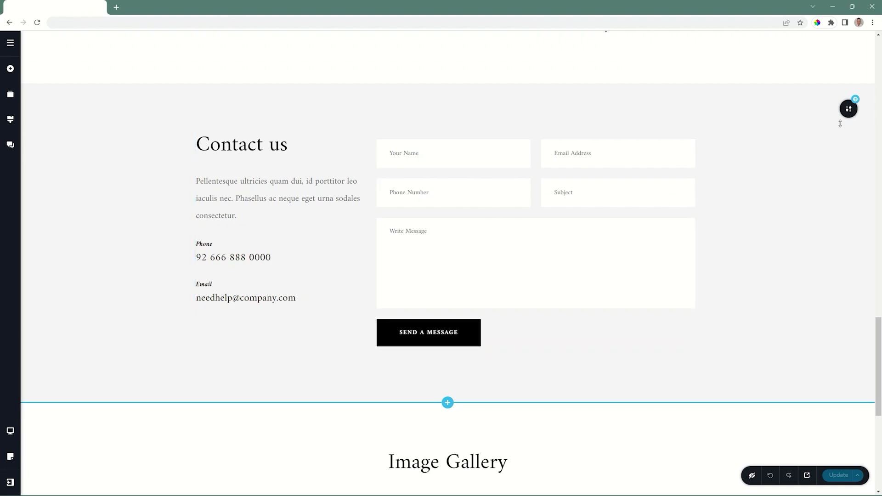
# Step: Set the Contact us block's background overlay to the light teal palette colour
pyautogui.click(848, 109)
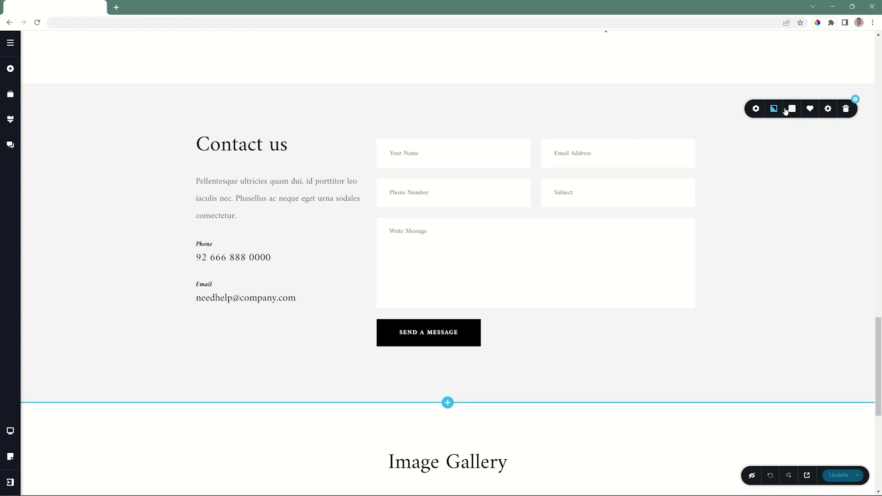
pyautogui.click(792, 109)
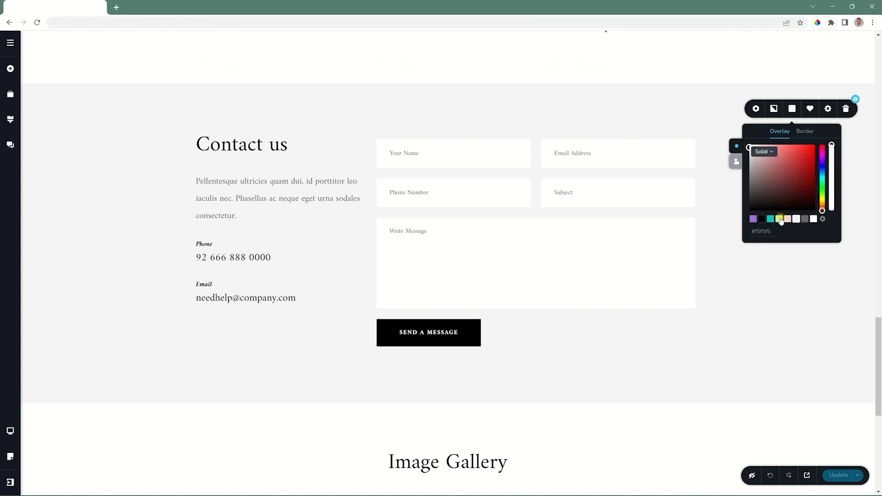
pyautogui.click(779, 218)
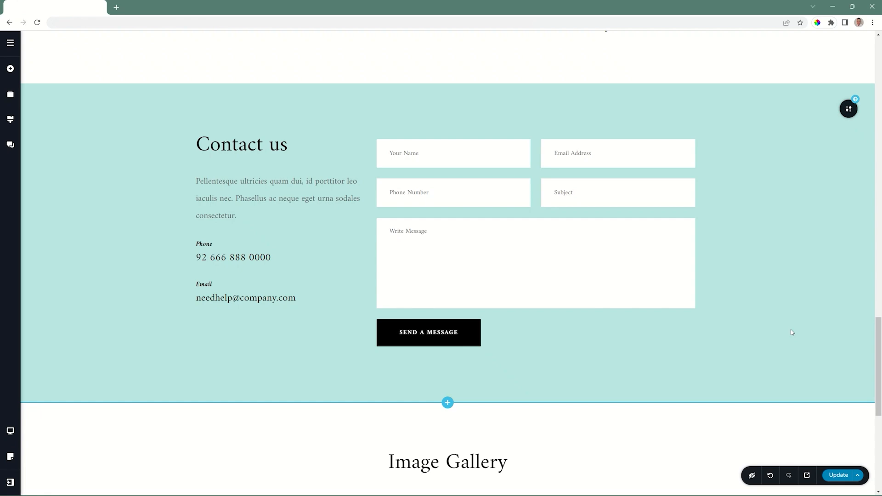
# Step: Turn off the Make it Global option for the Contact us block
pyautogui.moveTo(849, 109)
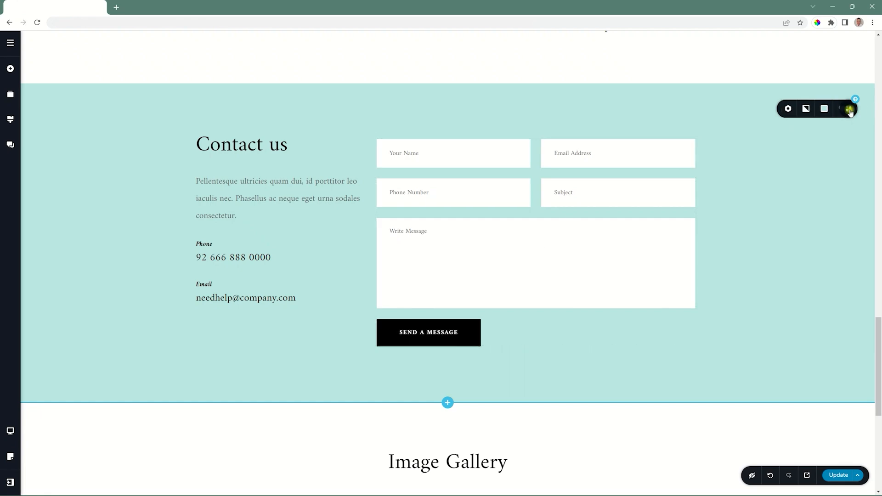
pyautogui.click(755, 109)
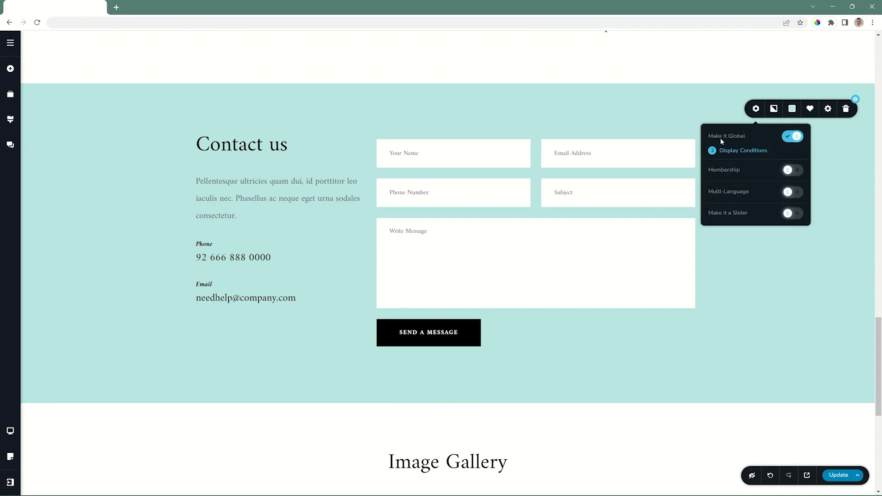
pyautogui.click(794, 137)
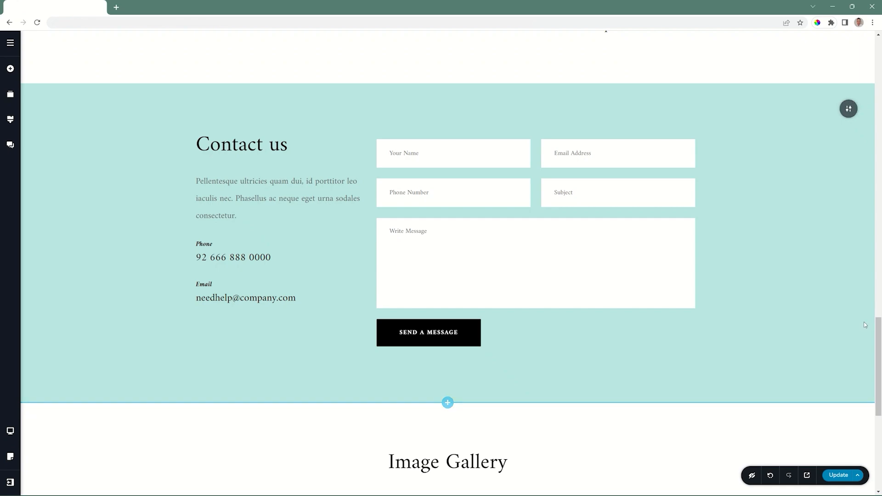
# Step: Examine the WEDDING header block's global display conditions and the content types offered, leaving them as they are
pyautogui.moveTo(880, 351); pyautogui.dragTo(879, 69)
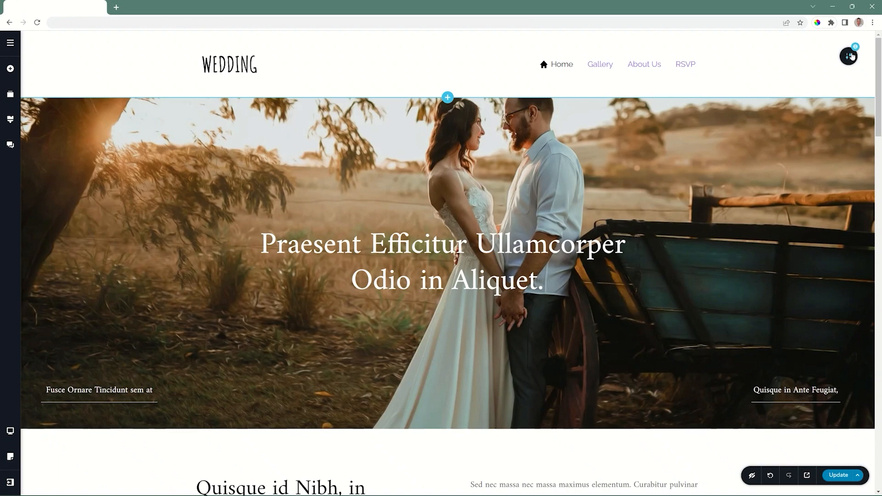
pyautogui.click(849, 55)
pyautogui.click(757, 56)
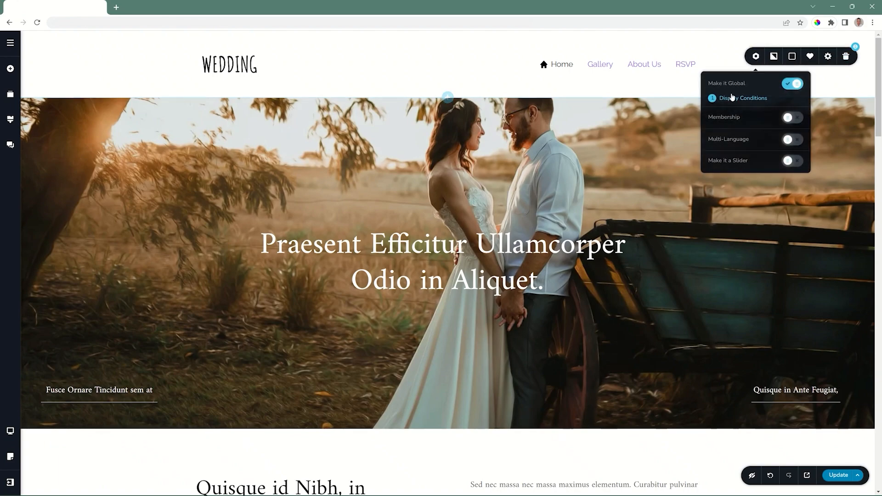
pyautogui.click(721, 97)
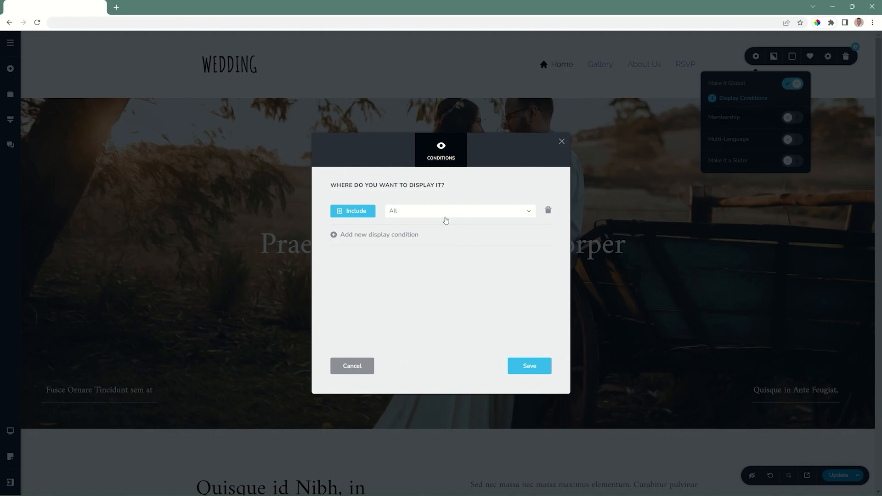
pyautogui.click(437, 216)
pyautogui.click(437, 214)
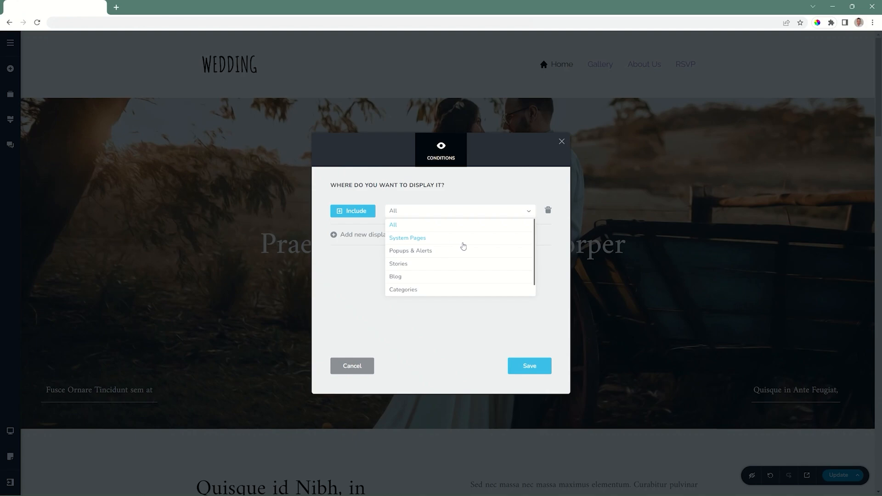
pyautogui.click(523, 314)
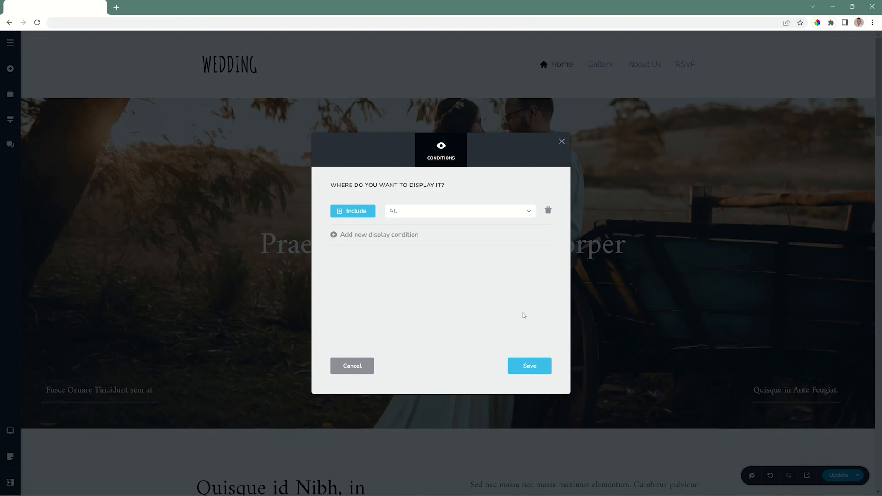
pyautogui.click(562, 143)
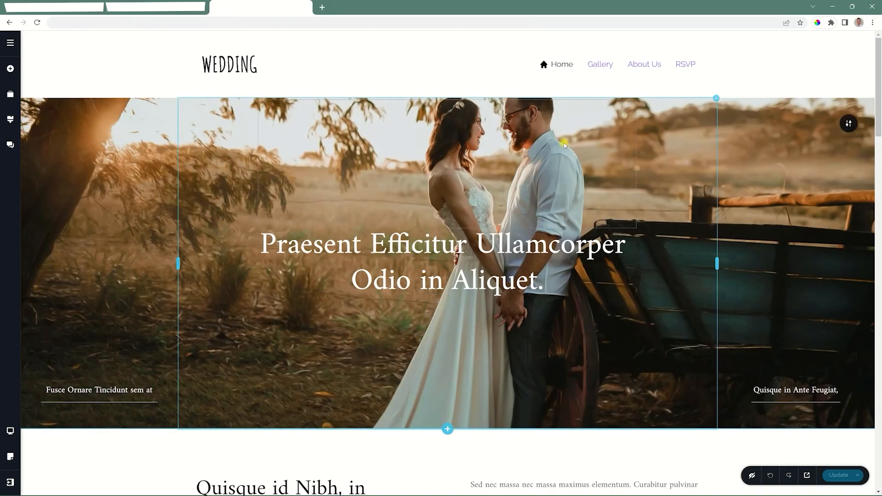
# Step: Make the black copyright footer block global and save its display condition as Include All
pyautogui.moveTo(878, 92); pyautogui.dragTo(873, 462)
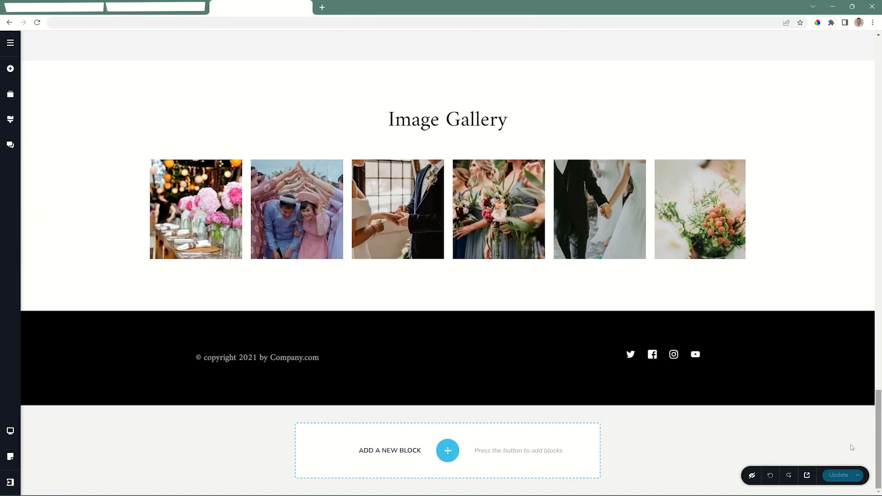
pyautogui.click(847, 336)
pyautogui.click(738, 337)
pyautogui.click(776, 363)
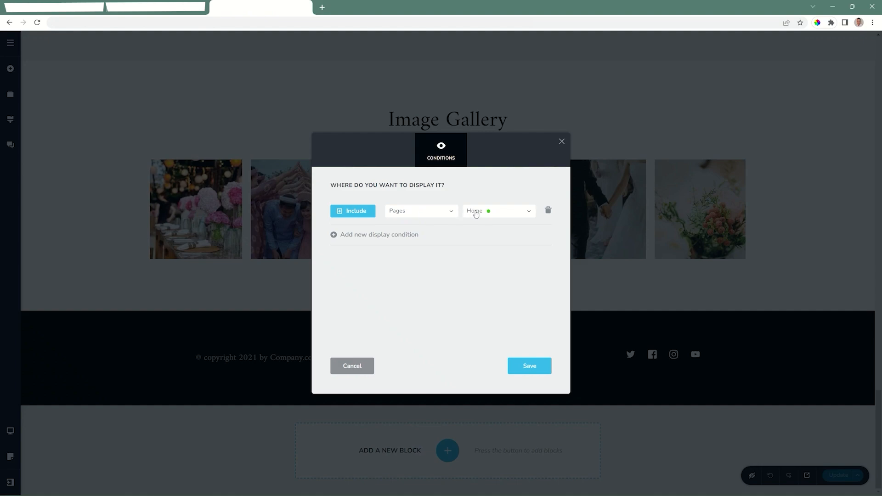
pyautogui.click(447, 212)
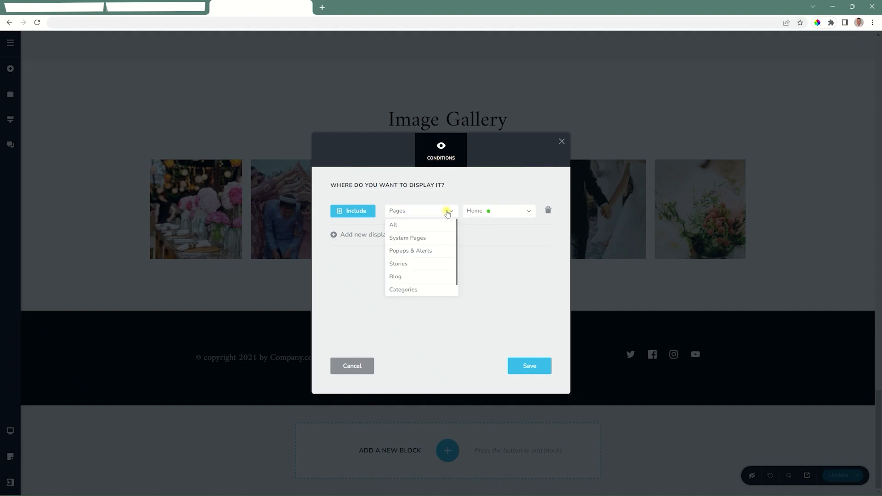
pyautogui.click(404, 224)
pyautogui.click(545, 370)
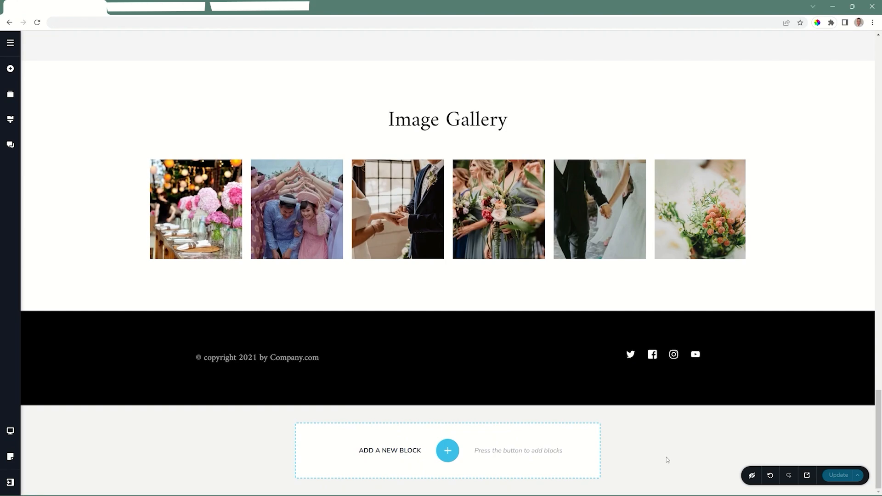
# Step: Examine the saved global blocks in the block library, including the black footer, and close the library without adding one
pyautogui.click(448, 451)
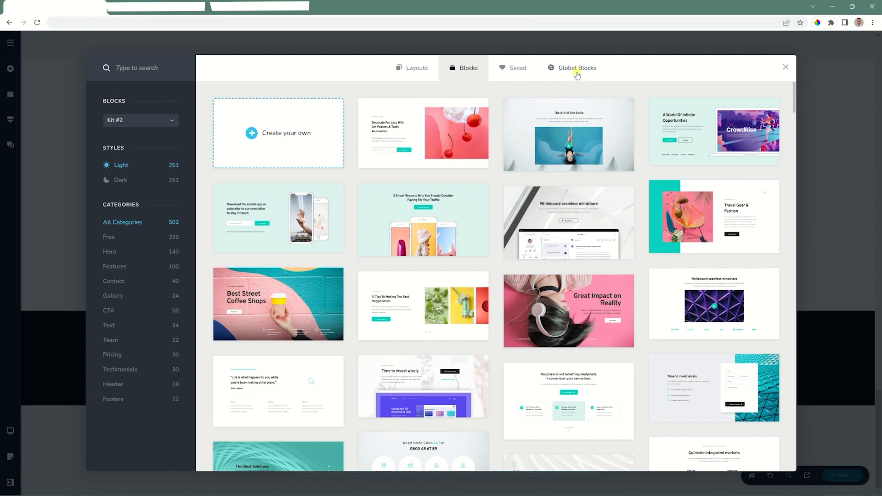
pyautogui.click(577, 73)
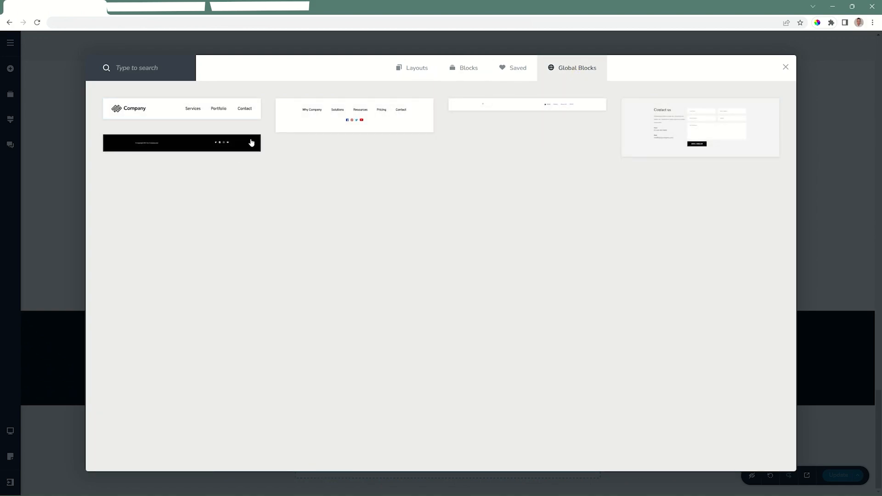
pyautogui.click(258, 139)
pyautogui.click(785, 68)
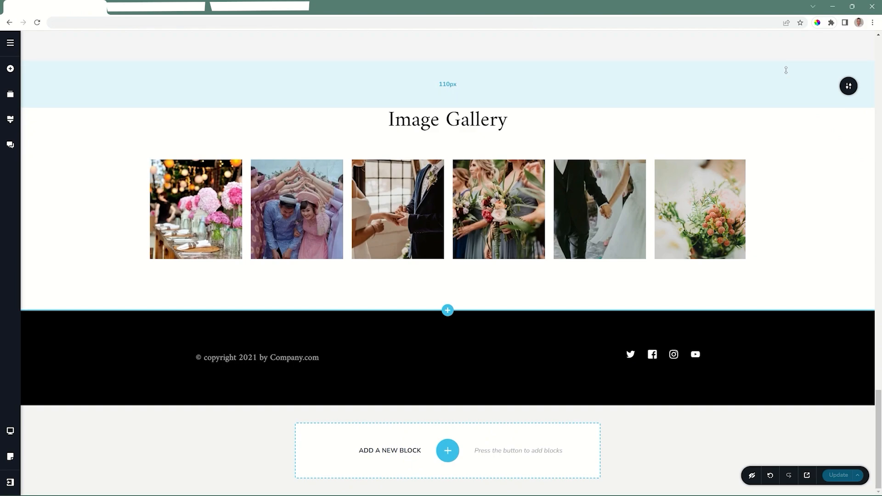